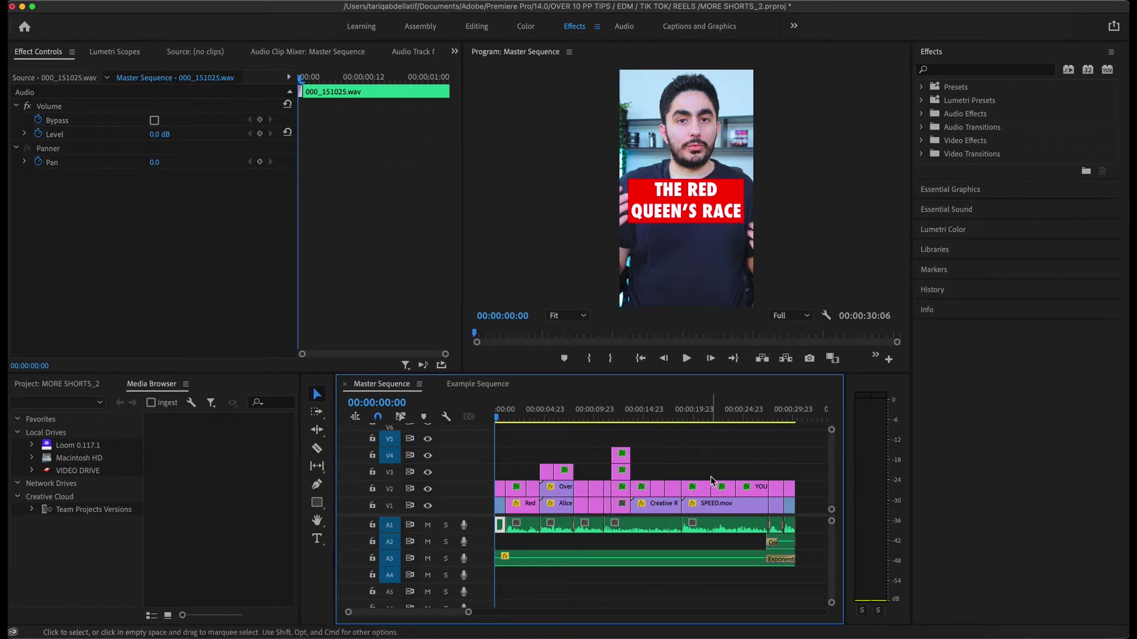
Step: In Example Sequence, split the C0009 video and its audio at the playhead
{"action": "left_click", "coordinate": [480, 384]}
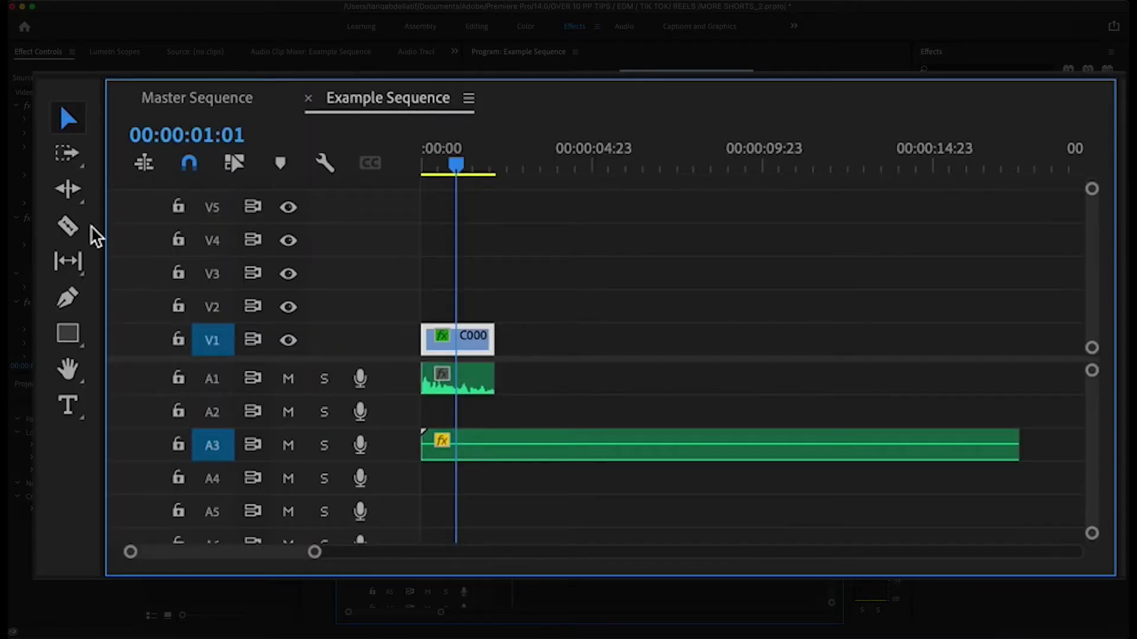
{"action": "left_click", "coordinate": [68, 225]}
{"action": "key", "text": "v"}
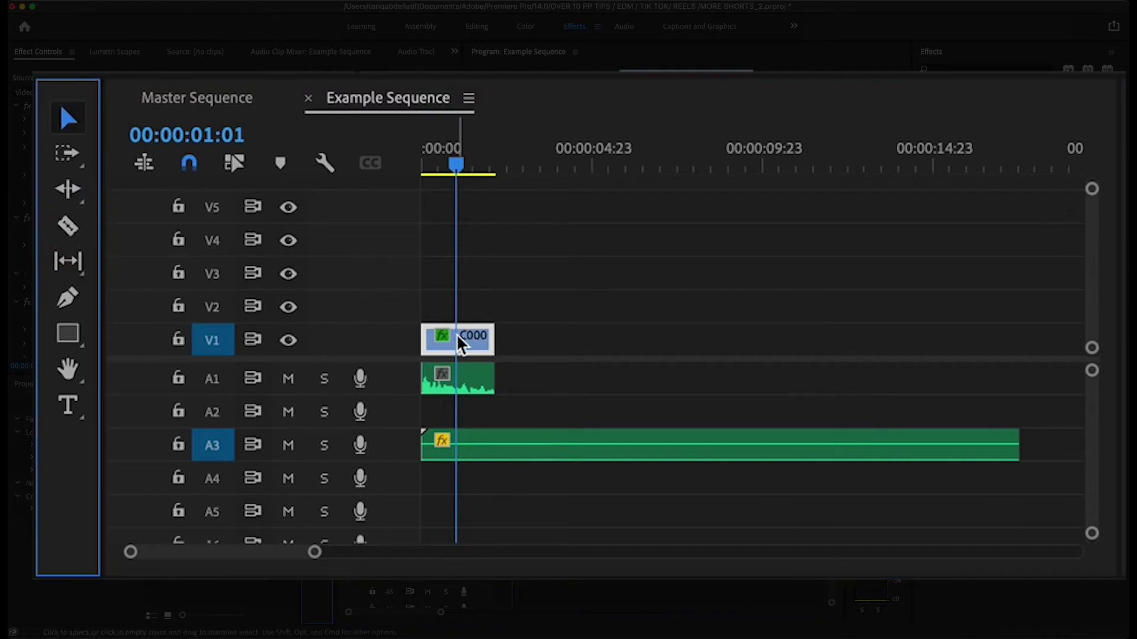
{"action": "left_click_drag", "start_coordinate": [509, 305], "coordinate": [471, 386]}
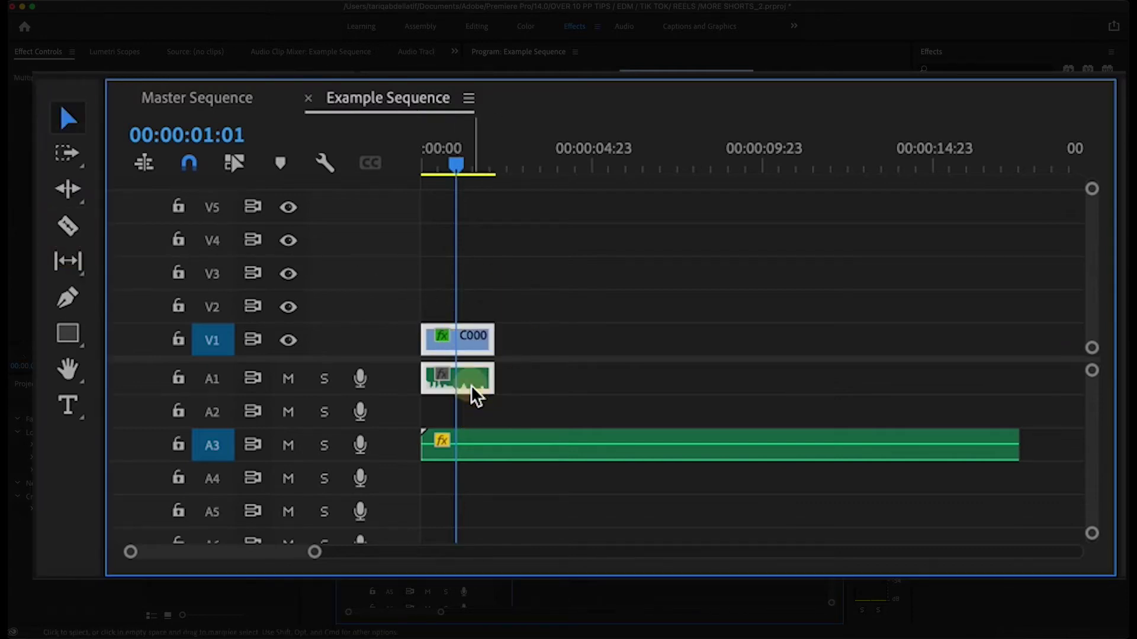
{"action": "key", "text": "super+k"}
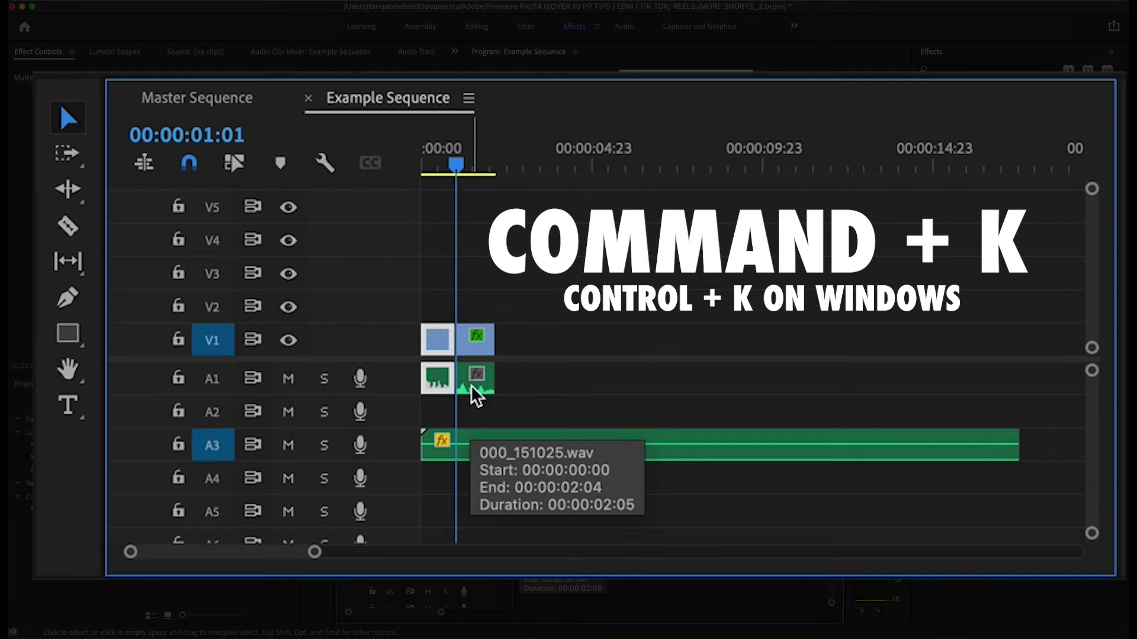
Step: Move the opening hook piece to the sequence end and the remaining clip to the start
{"action": "left_click", "coordinate": [440, 371]}
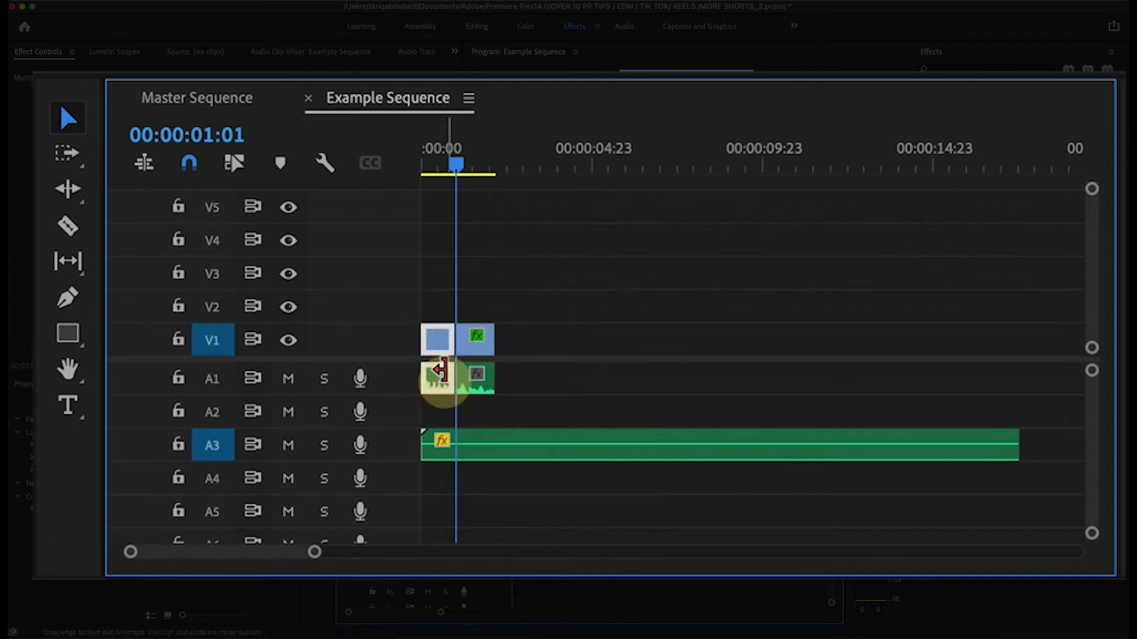
{"action": "left_click_drag", "start_coordinate": [439, 371], "coordinate": [1002, 341]}
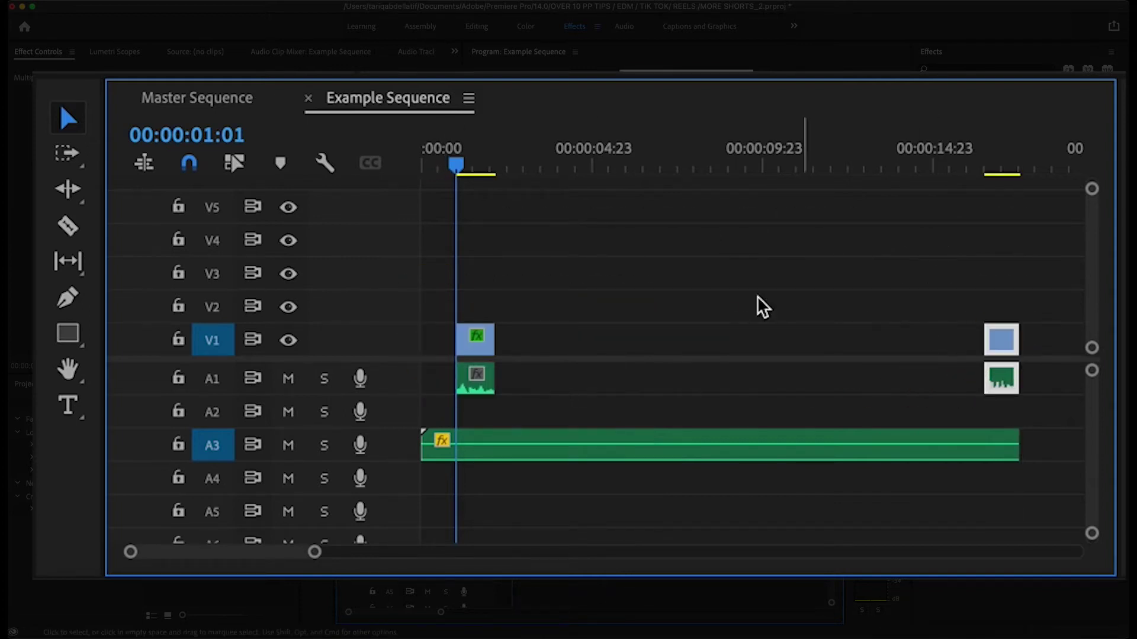
{"action": "left_click_drag", "start_coordinate": [474, 373], "coordinate": [439, 340]}
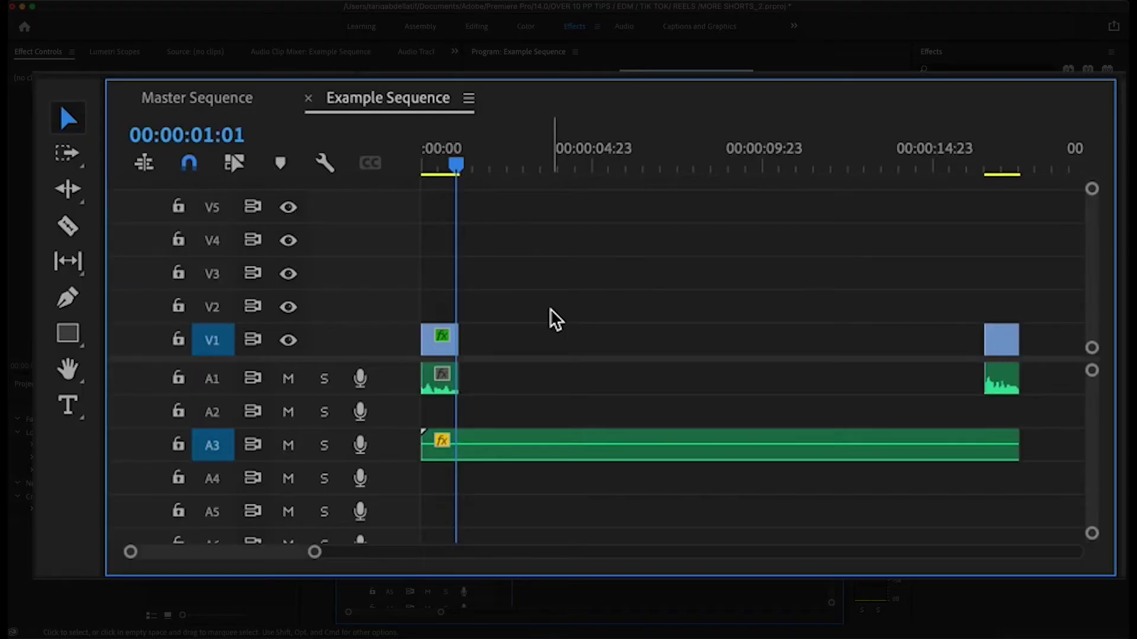
{"action": "key", "text": "minus"}
{"action": "key", "text": "minus"}
{"action": "key", "text": "minus"}
{"action": "key", "text": "minus"}
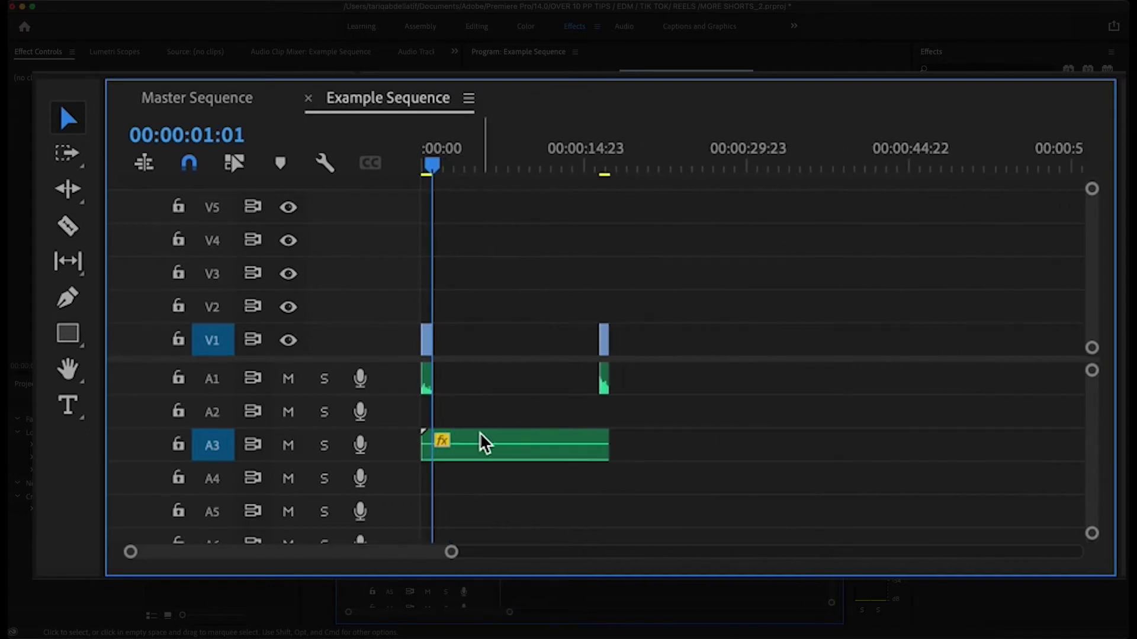
Step: Shift the A3 music to start under the hook clip and cut it where the hook ends
{"action": "left_click_drag", "start_coordinate": [471, 445], "coordinate": [629, 444]}
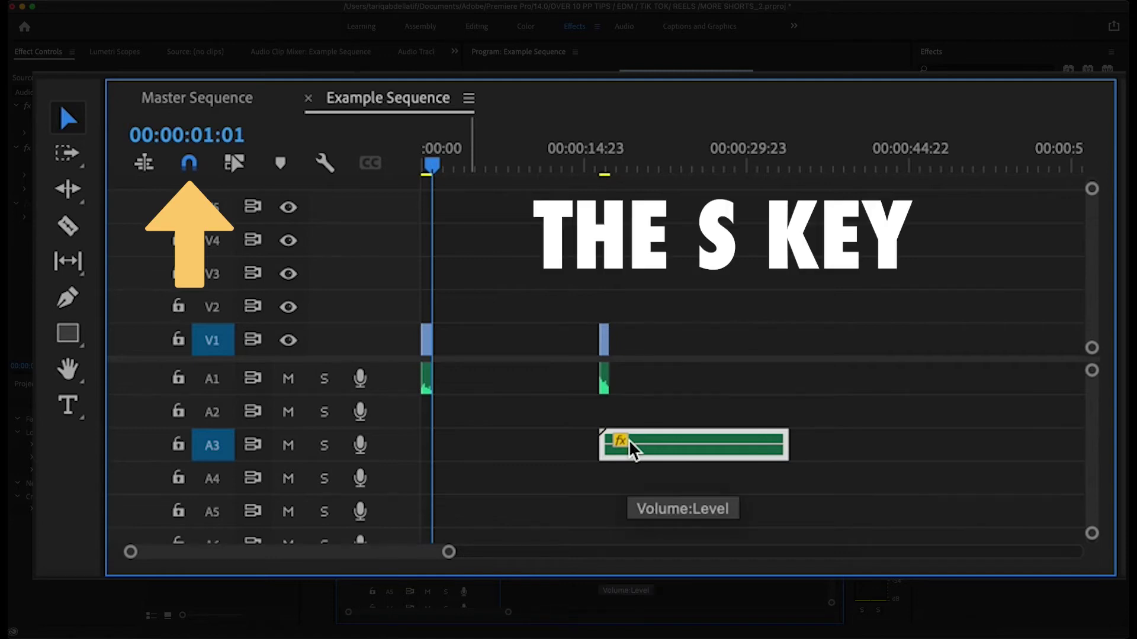
{"action": "left_click", "coordinate": [67, 228]}
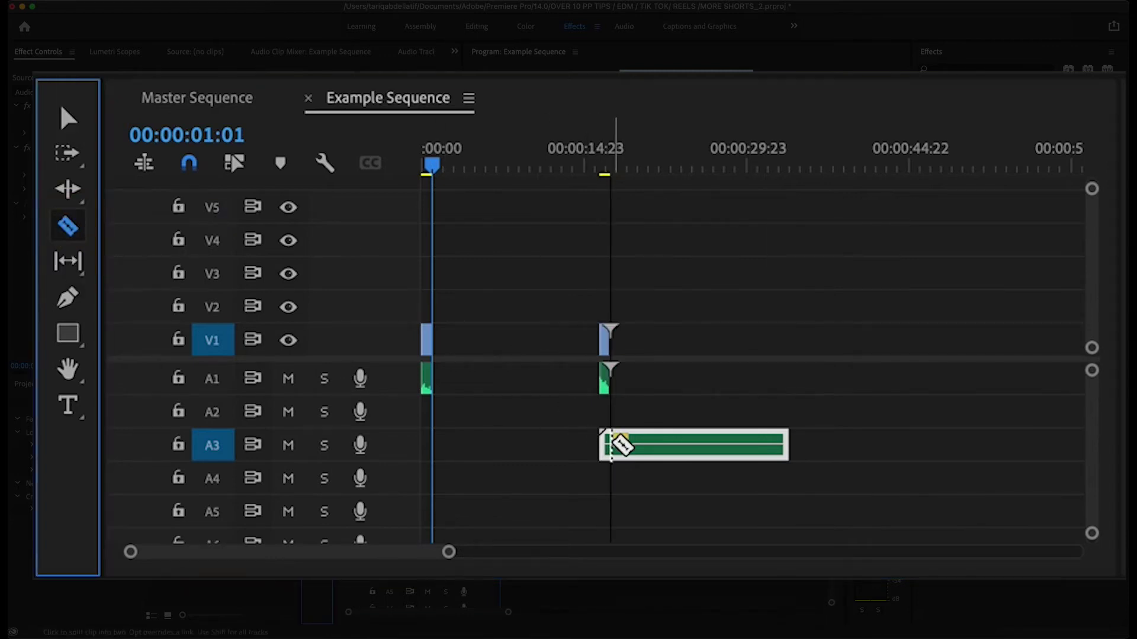
{"action": "left_click", "coordinate": [611, 445]}
{"action": "key", "text": "v"}
Step: Place the remaining music at the sequence start, extend it to the end piece, and return it to A3
{"action": "left_click_drag", "start_coordinate": [629, 447], "coordinate": [444, 482]}
{"action": "left_click_drag", "start_coordinate": [595, 481], "coordinate": [553, 448]}
{"action": "left_click", "coordinate": [594, 448]}
{"action": "key", "text": "backslash"}
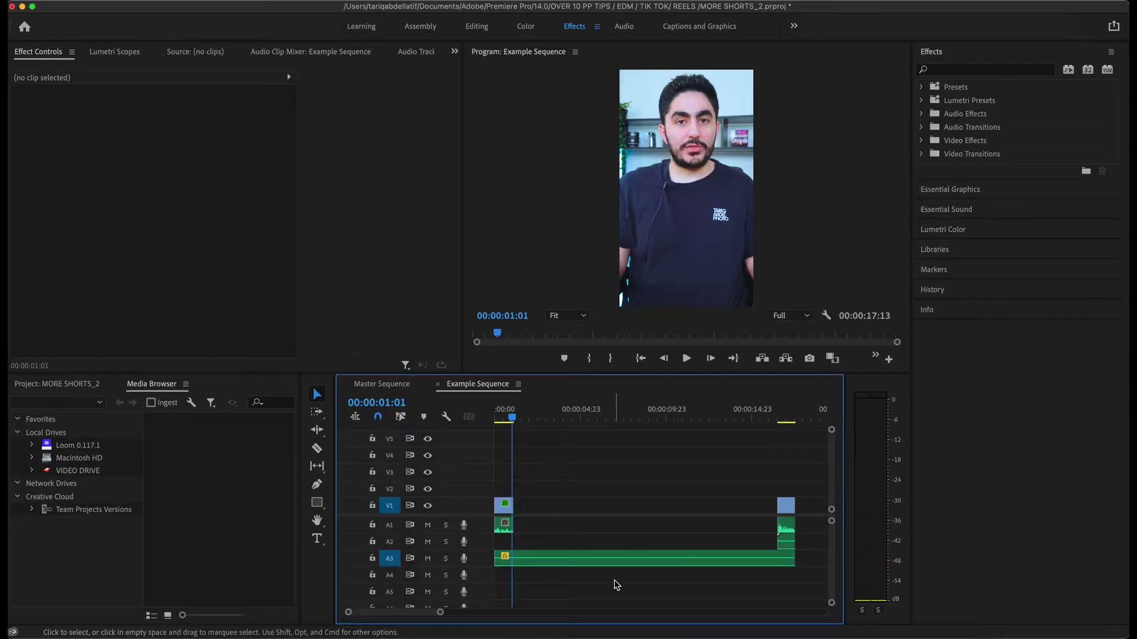
Step: Add Constant Gain crossfades to the A1 start, the music start and the closing audio clip
{"action": "left_click", "coordinate": [922, 128]}
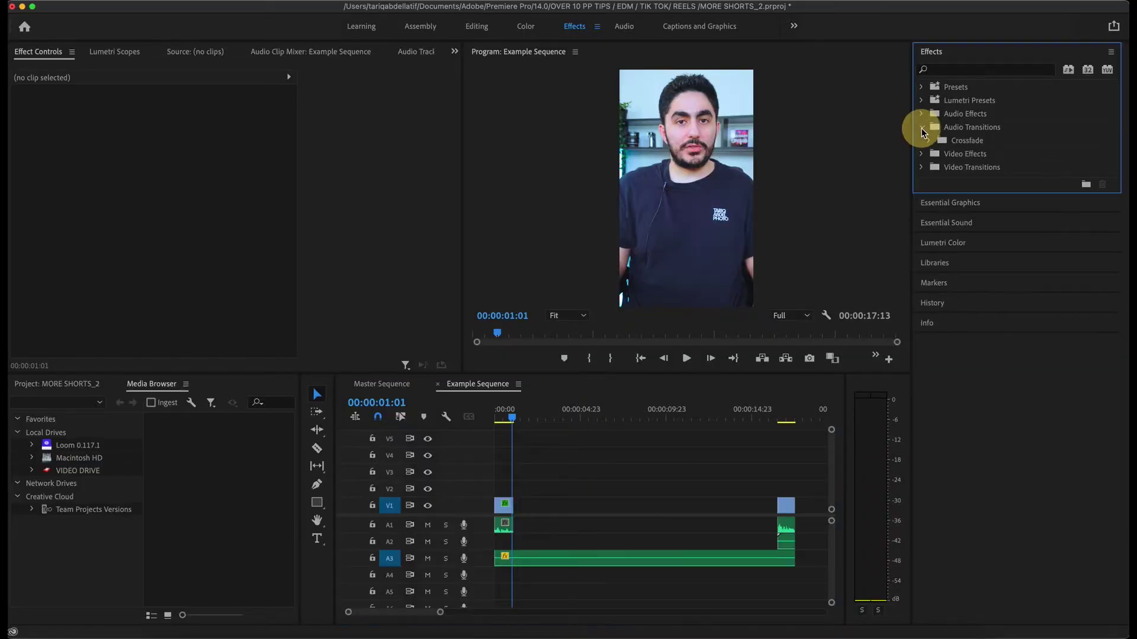
{"action": "left_click", "coordinate": [929, 141]}
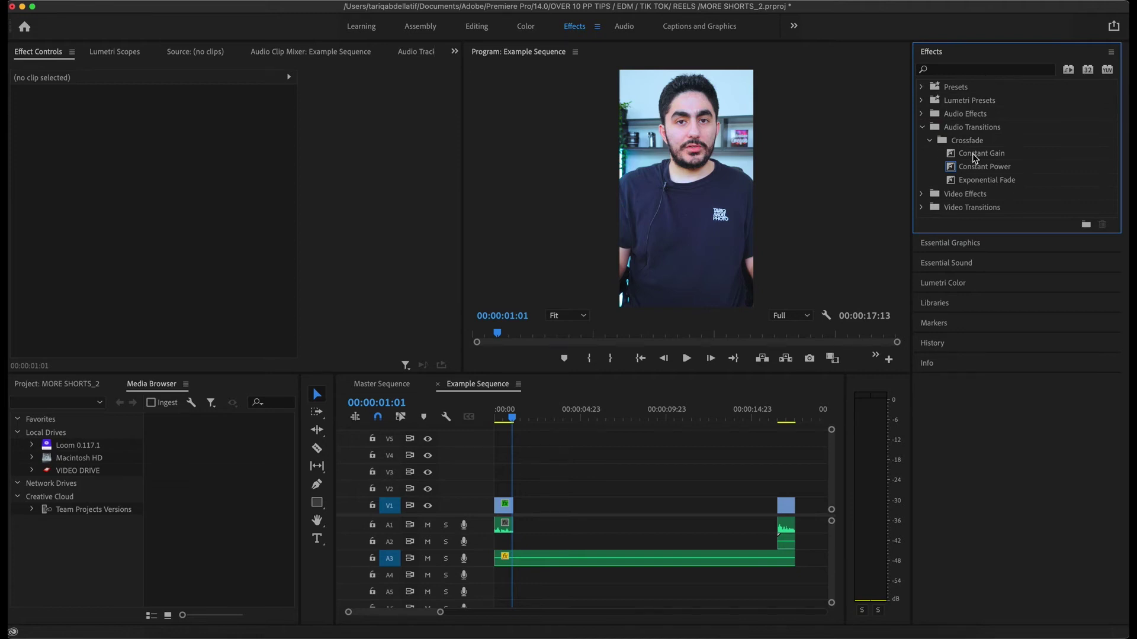
{"action": "left_click_drag", "start_coordinate": [974, 159], "coordinate": [509, 531]}
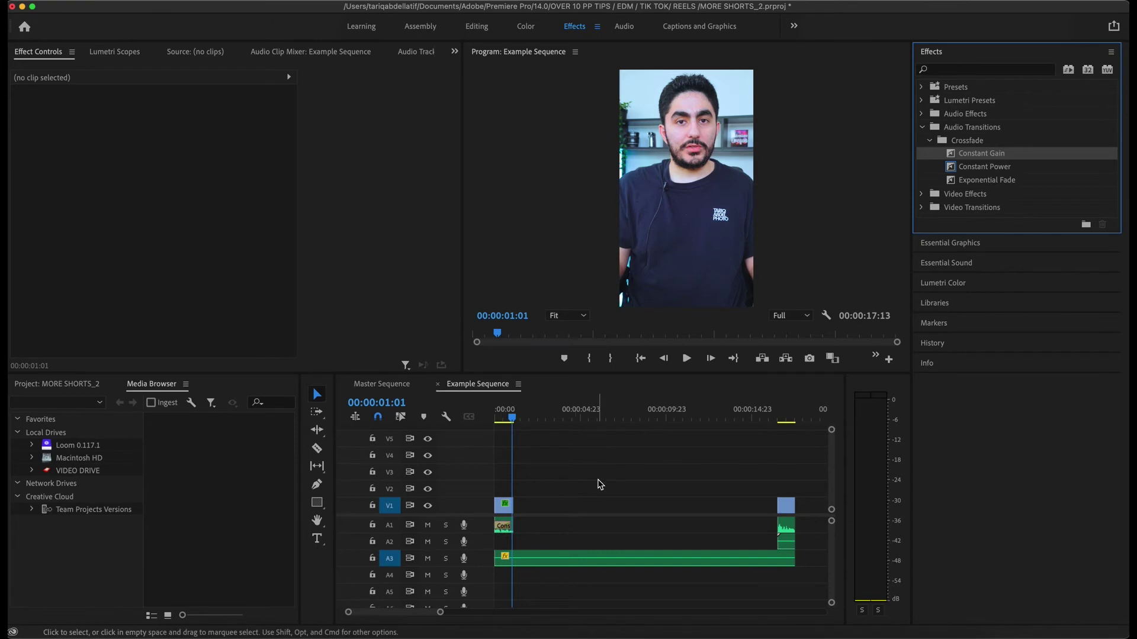
{"action": "left_click_drag", "start_coordinate": [974, 154], "coordinate": [503, 560]}
{"action": "left_click_drag", "start_coordinate": [835, 396], "coordinate": [785, 541]}
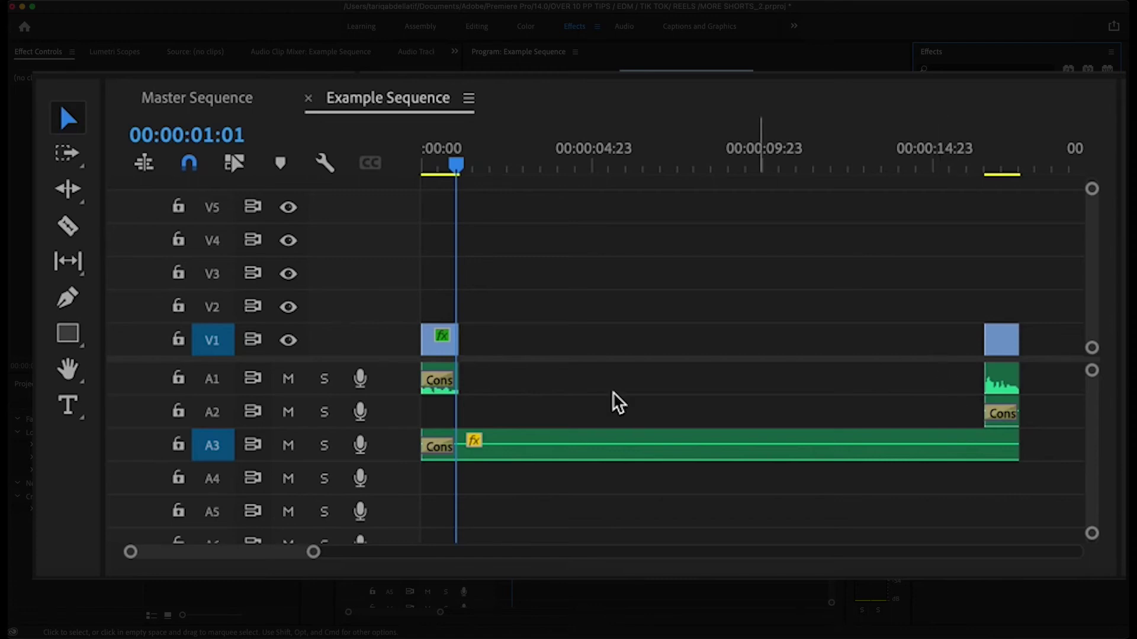
Step: Shorten the three Constant Gain crossfades, the closing one to 12 frames
{"action": "left_click_drag", "start_coordinate": [449, 384], "coordinate": [431, 382]}
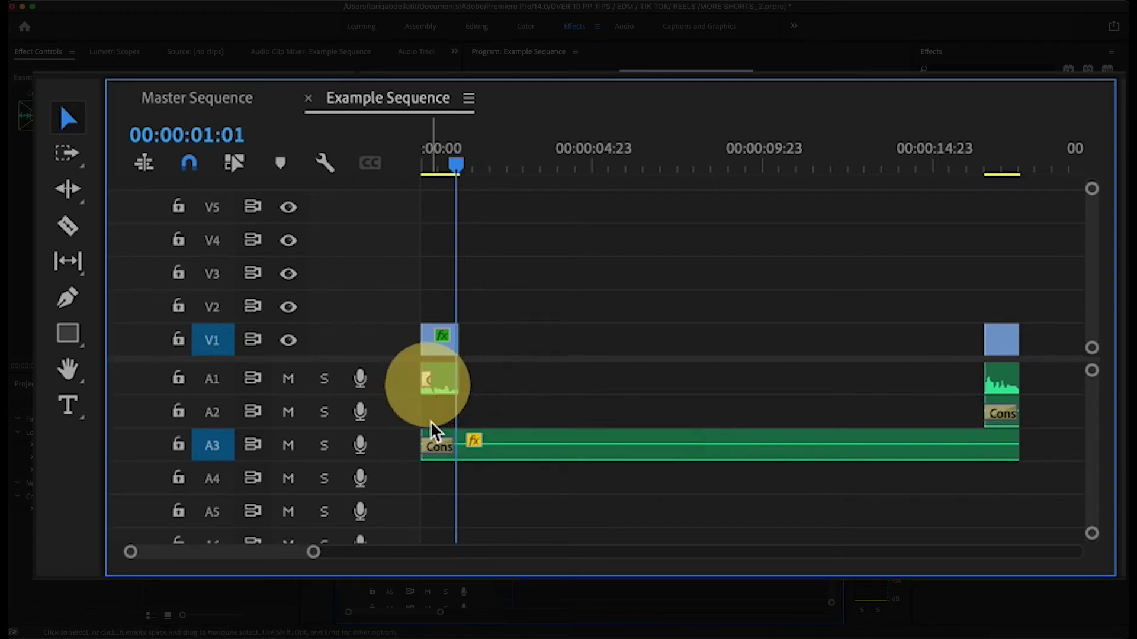
{"action": "left_click_drag", "start_coordinate": [443, 450], "coordinate": [426, 446]}
{"action": "left_click_drag", "start_coordinate": [1008, 414], "coordinate": [995, 414]}
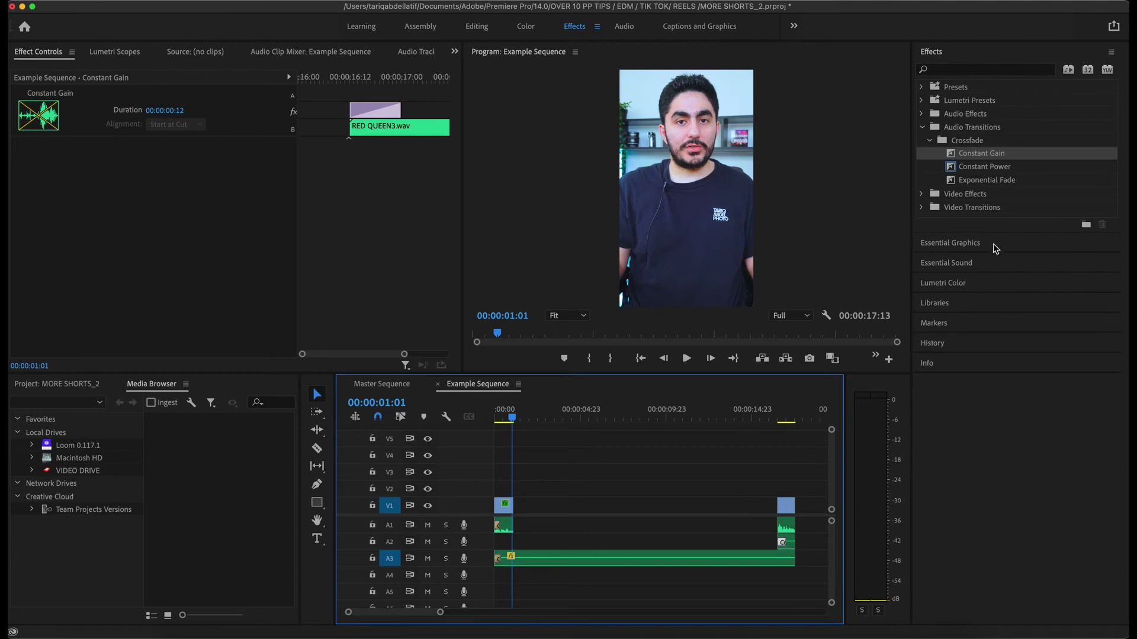
Step: Add Exponential Fades to the ends of A1, A2 and A3, shortening A1's and lengthening the music's
{"action": "left_click_drag", "start_coordinate": [1024, 184], "coordinate": [806, 525]}
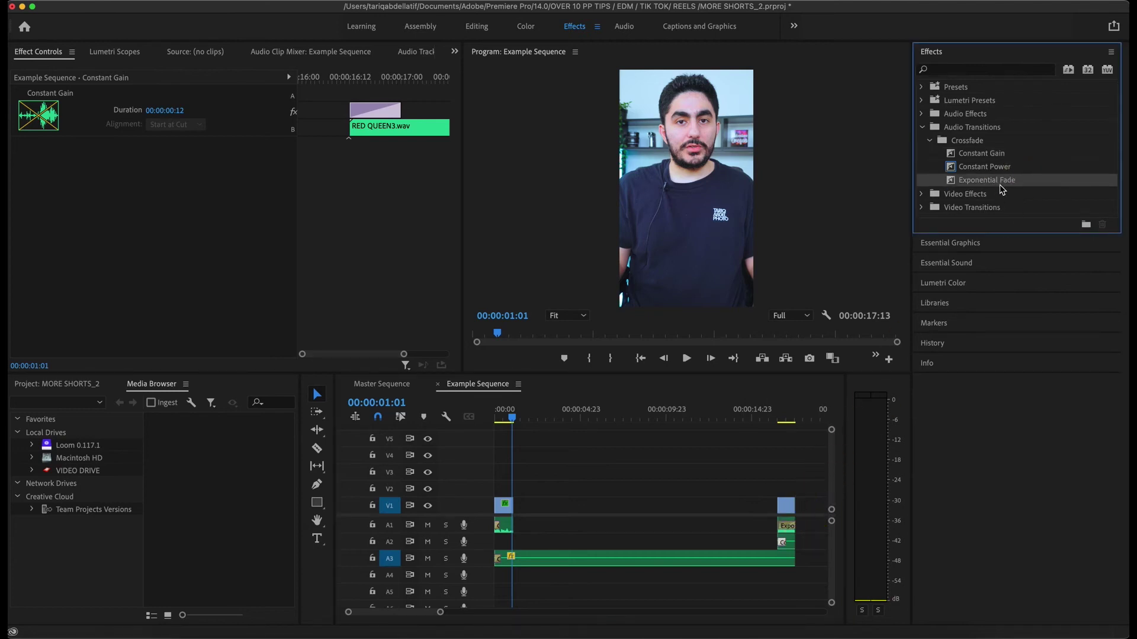
{"action": "left_click_drag", "start_coordinate": [1002, 189], "coordinate": [791, 543]}
{"action": "left_click_drag", "start_coordinate": [1002, 182], "coordinate": [791, 557]}
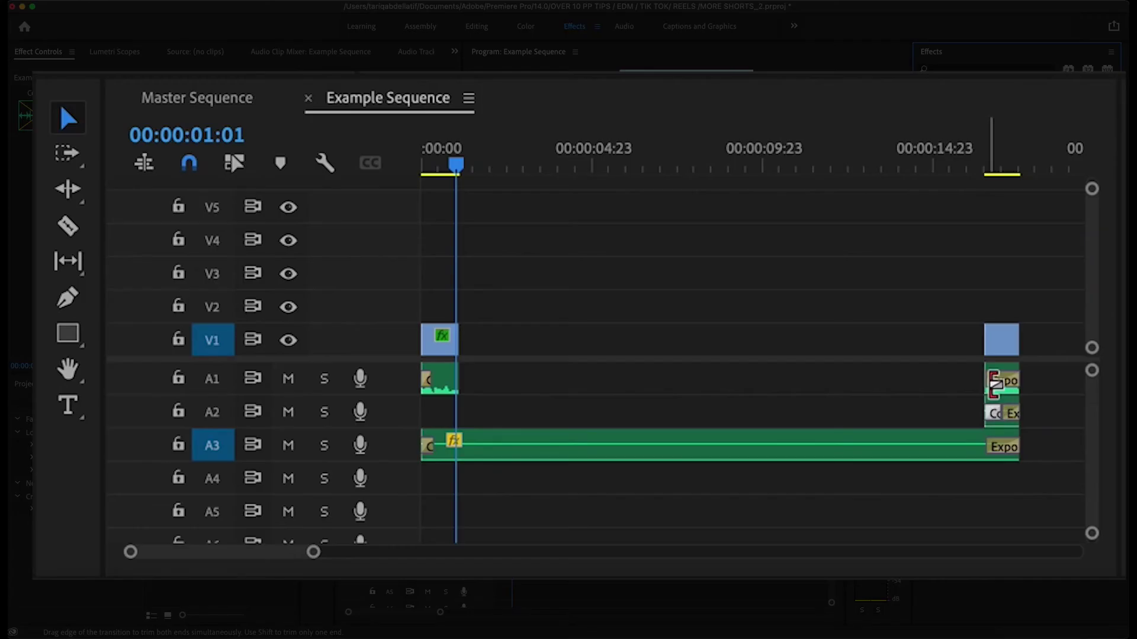
{"action": "left_click_drag", "start_coordinate": [994, 381], "coordinate": [1019, 411]}
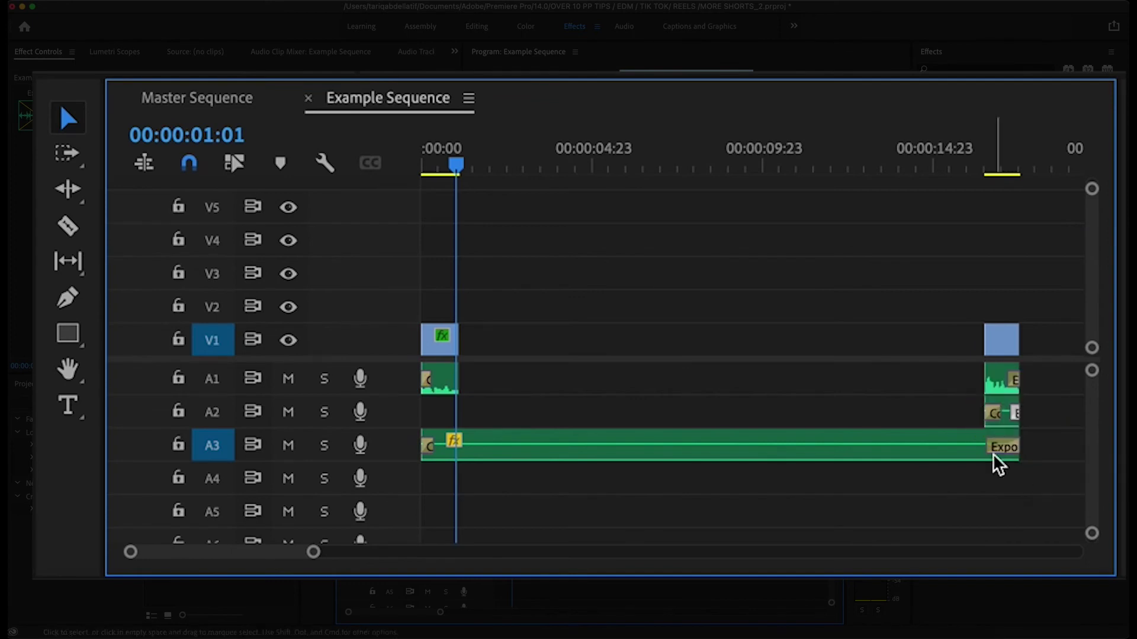
{"action": "left_click_drag", "start_coordinate": [992, 455], "coordinate": [982, 448]}
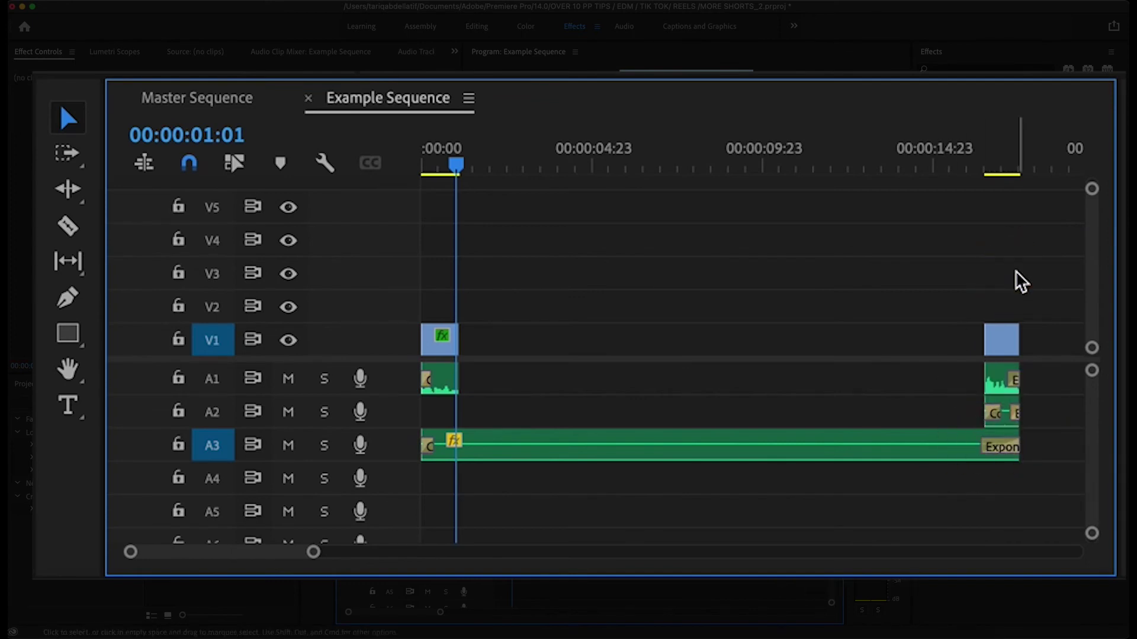